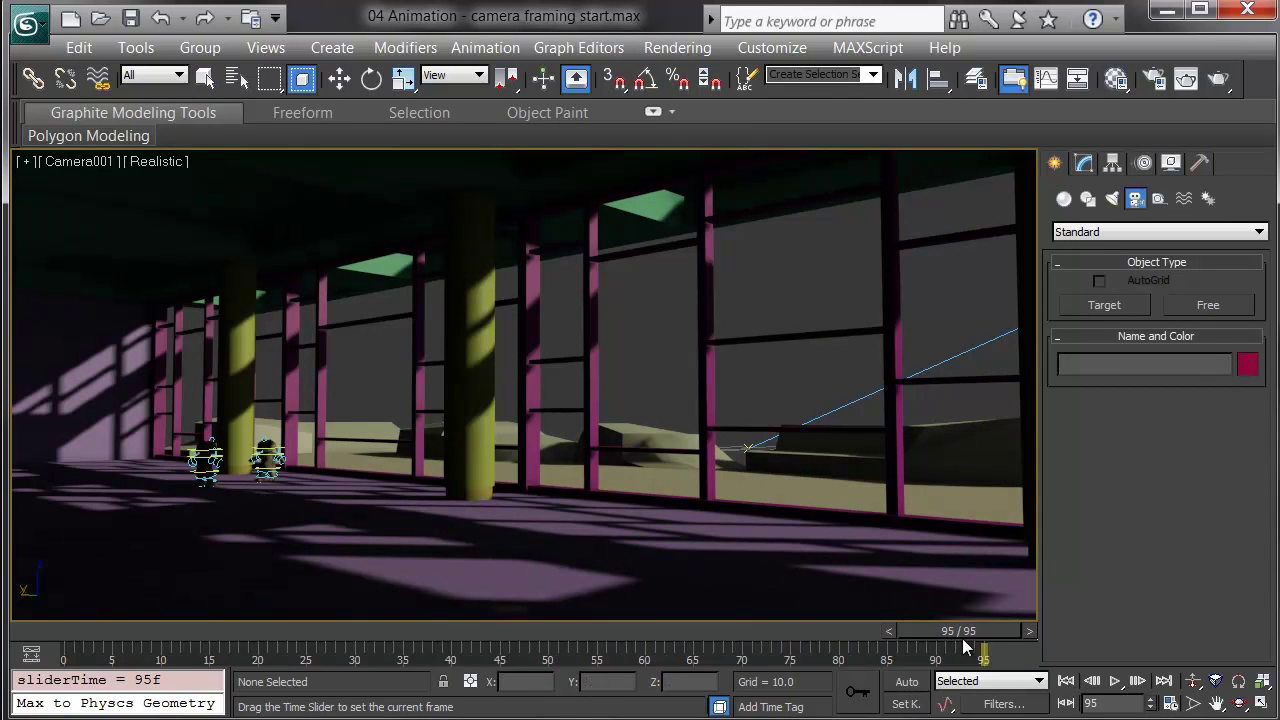
# Step: Set the animation Frame Count to 240 in Time Configuration, then scrub to frame 109
pyautogui.click(1191, 704)
pyautogui.click(1176, 705)
pyautogui.doubleClick(776, 412)
pyautogui.write('240')
pyautogui.press('Tab')
pyautogui.click(684, 620)
pyautogui.moveTo(443, 643); pyautogui.dragTo(497, 641)
pyautogui.hotkey('ctrl', 'w')
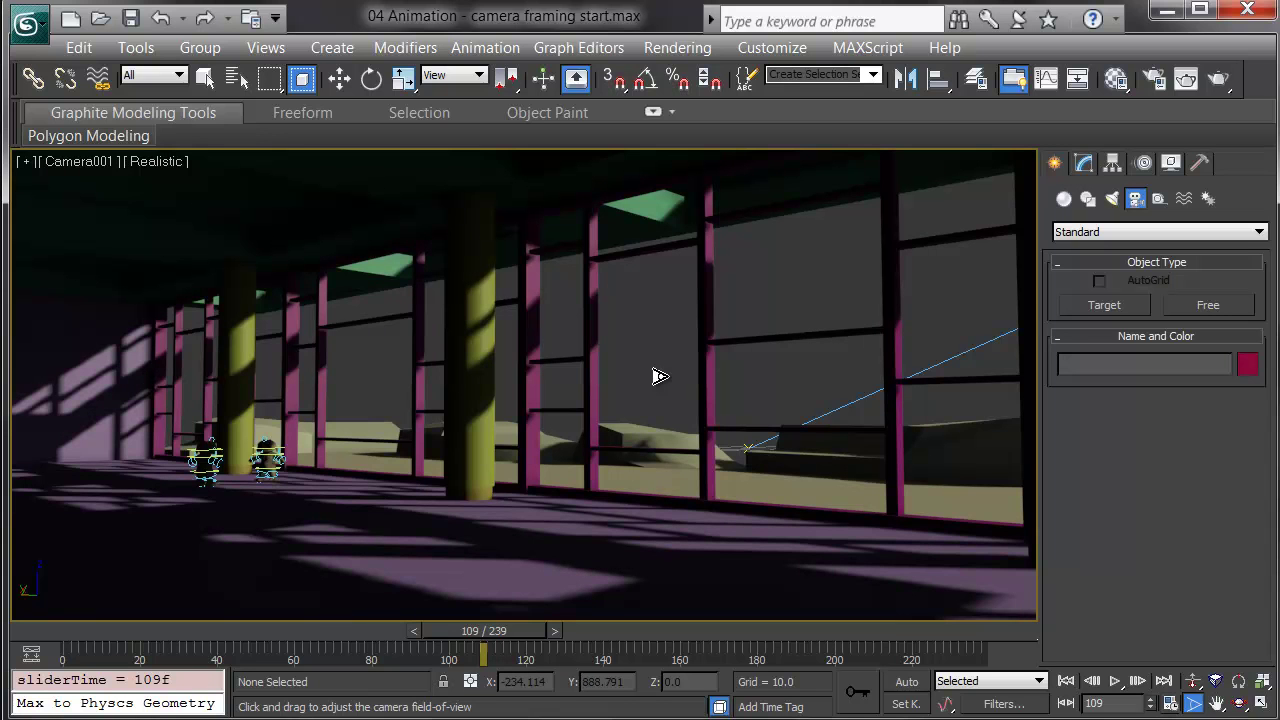
# Step: Switch the viewport to the Left view in wireframe and pan to frame the room
pyautogui.press('f')
pyautogui.scroll(5, 614, 509)
pyautogui.scroll(-6, 358, 587)
pyautogui.press('l')
pyautogui.moveTo(551, 383); pyautogui.dragTo(580, 534, button='middle')
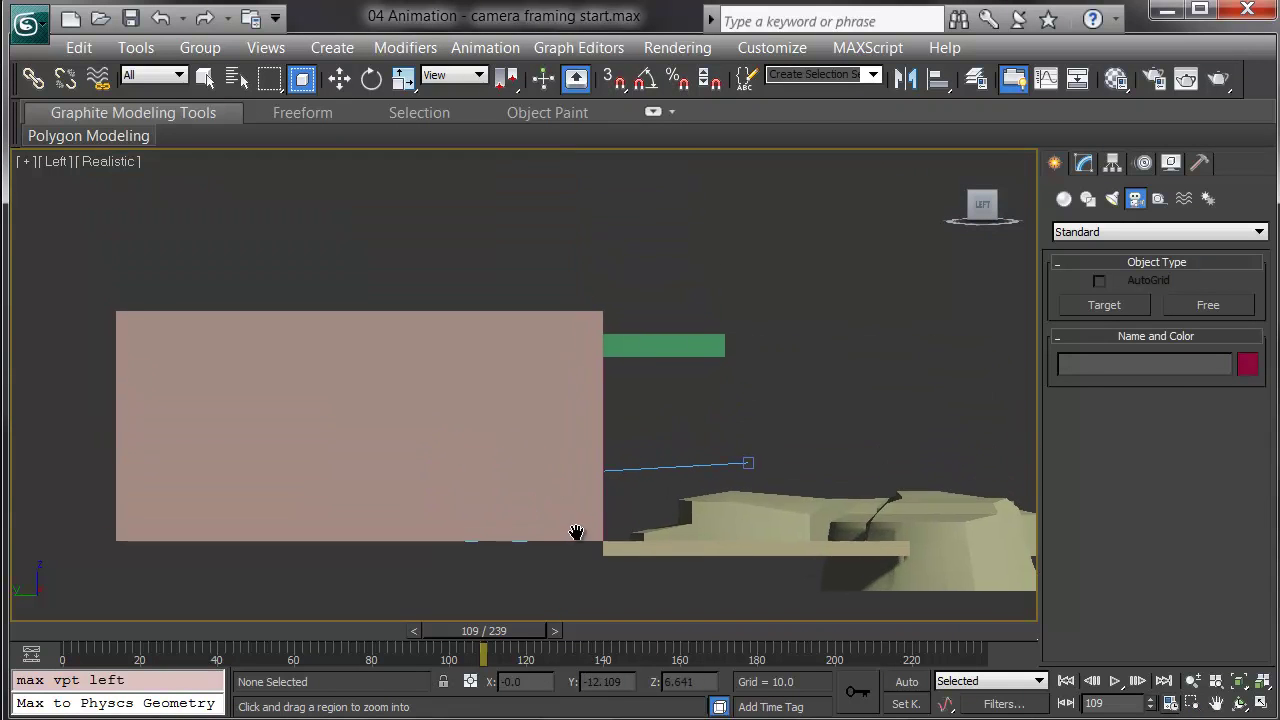
pyautogui.press('F3')
pyautogui.moveTo(791, 409); pyautogui.dragTo(786, 375, button='middle')
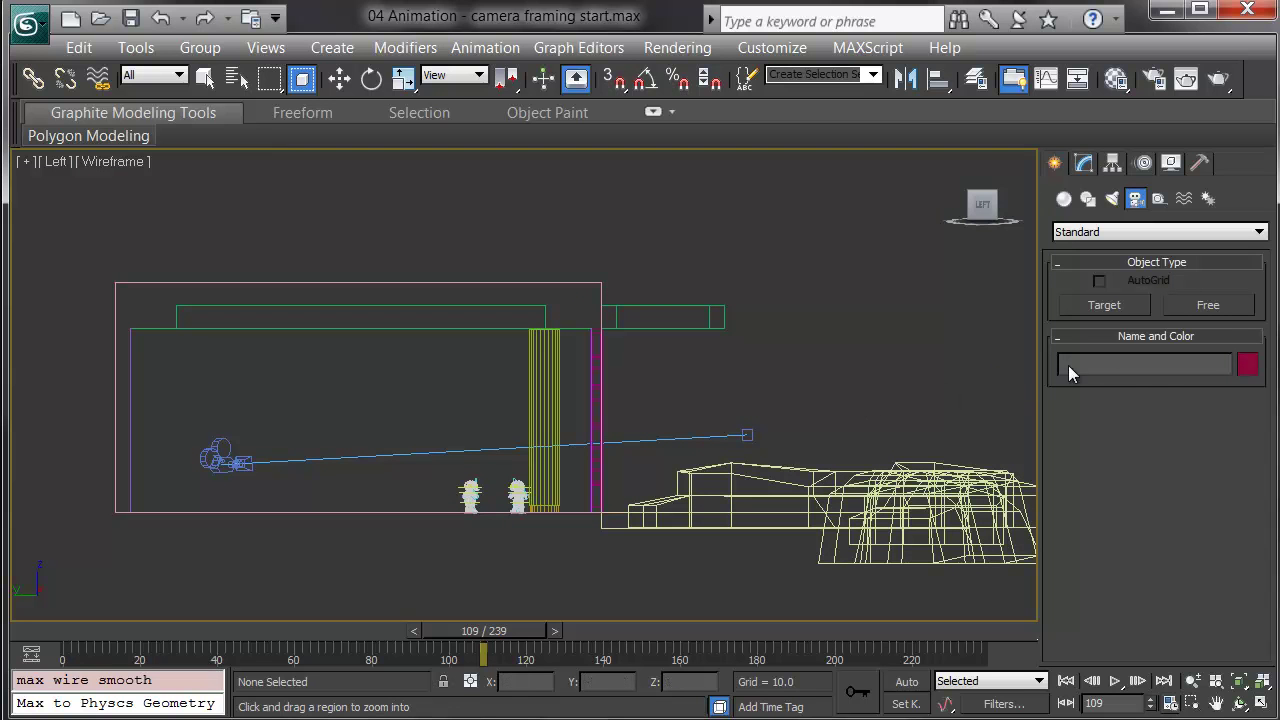
# Step: Create free camera Camera002 and move it to the middle of the room in Top view
pyautogui.click(1190, 312)
pyautogui.click(456, 428)
pyautogui.press('w')
pyautogui.press('t')
pyautogui.moveTo(197, 296); pyautogui.dragTo(538, 318)
# Step: View through Camera002 with Realistic shading and dolly in until the two characters fill the frame
pyautogui.press('c')
pyautogui.press('F3')
pyautogui.click(1192, 680)
pyautogui.moveTo(766, 517); pyautogui.dragTo(755, 487)
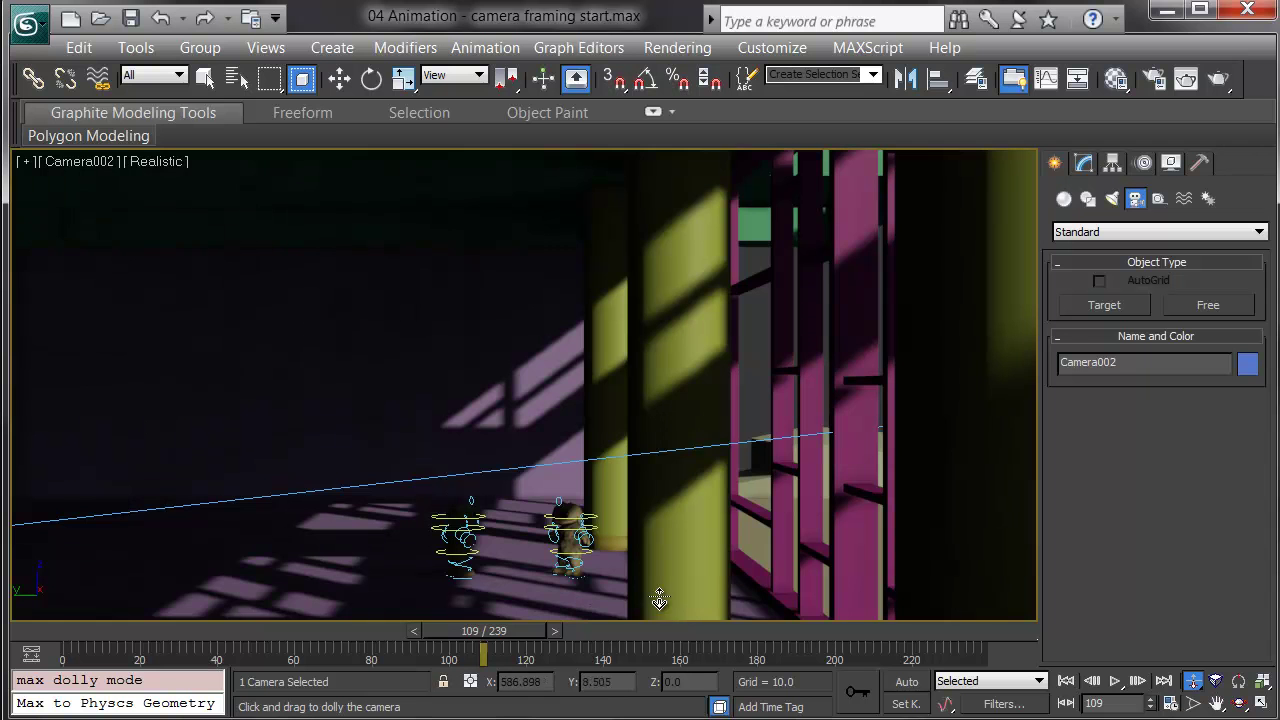
pyautogui.moveTo(545, 483); pyautogui.dragTo(594, 457)
pyautogui.moveTo(589, 521); pyautogui.dragTo(912, 292)
# Step: Open and close Render Setup, then turn on the safe frame in the Camera002 view
pyautogui.click(1154, 79)
pyautogui.click(1111, 11)
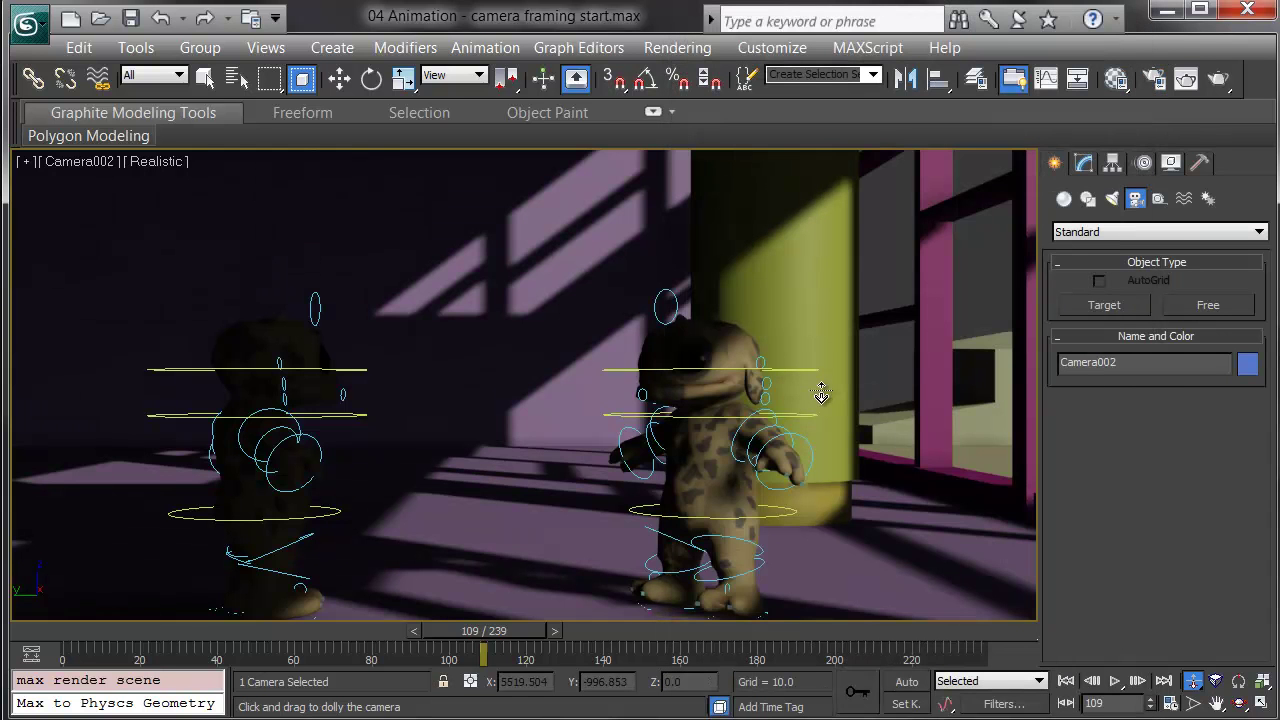
pyautogui.hotkey('shift', 'f')
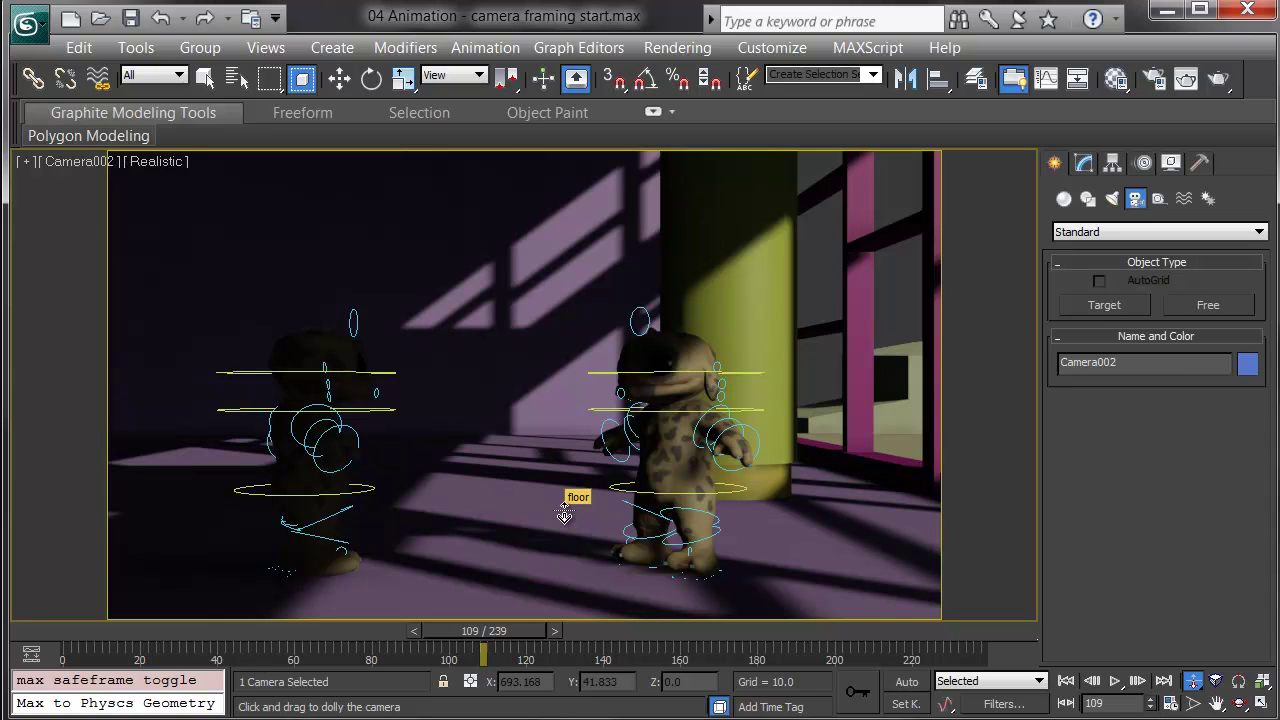
# Step: Dolly and truck Camera002 in close on the spotted character beside the pillar
pyautogui.moveTo(577, 517); pyautogui.dragTo(607, 509)
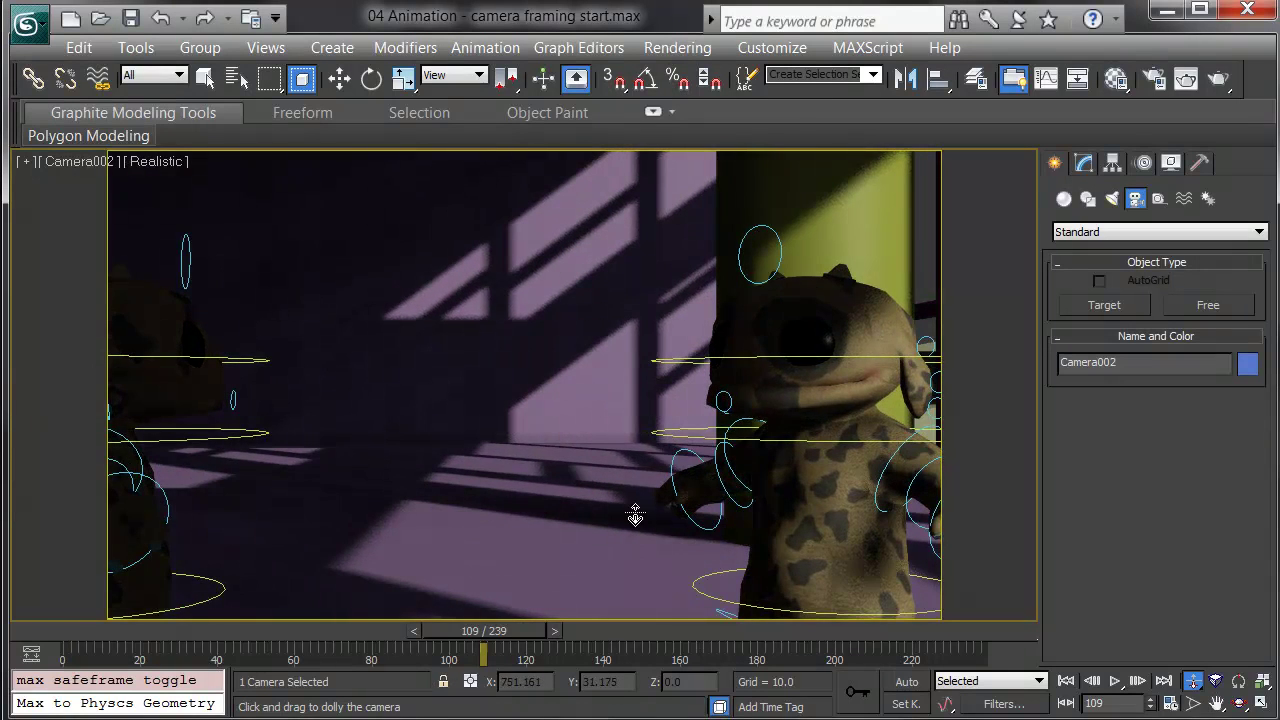
pyautogui.moveTo(634, 514); pyautogui.dragTo(531, 505, button='middle')
pyautogui.moveTo(471, 503)
pyautogui.mouseDown()
pyautogui.moveTo(471, 526)
pyautogui.moveTo(471, 513)
pyautogui.mouseUp()
pyautogui.moveTo(443, 500)
pyautogui.mouseDown(button='middle')
pyautogui.moveTo(491, 494)
pyautogui.moveTo(463, 497)
pyautogui.mouseUp(button='middle')
# Step: Show edged faces, then orbit and dolly Camera002 around the characters for a wider view
pyautogui.press('F4')
pyautogui.press('w')
pyautogui.press('alt')
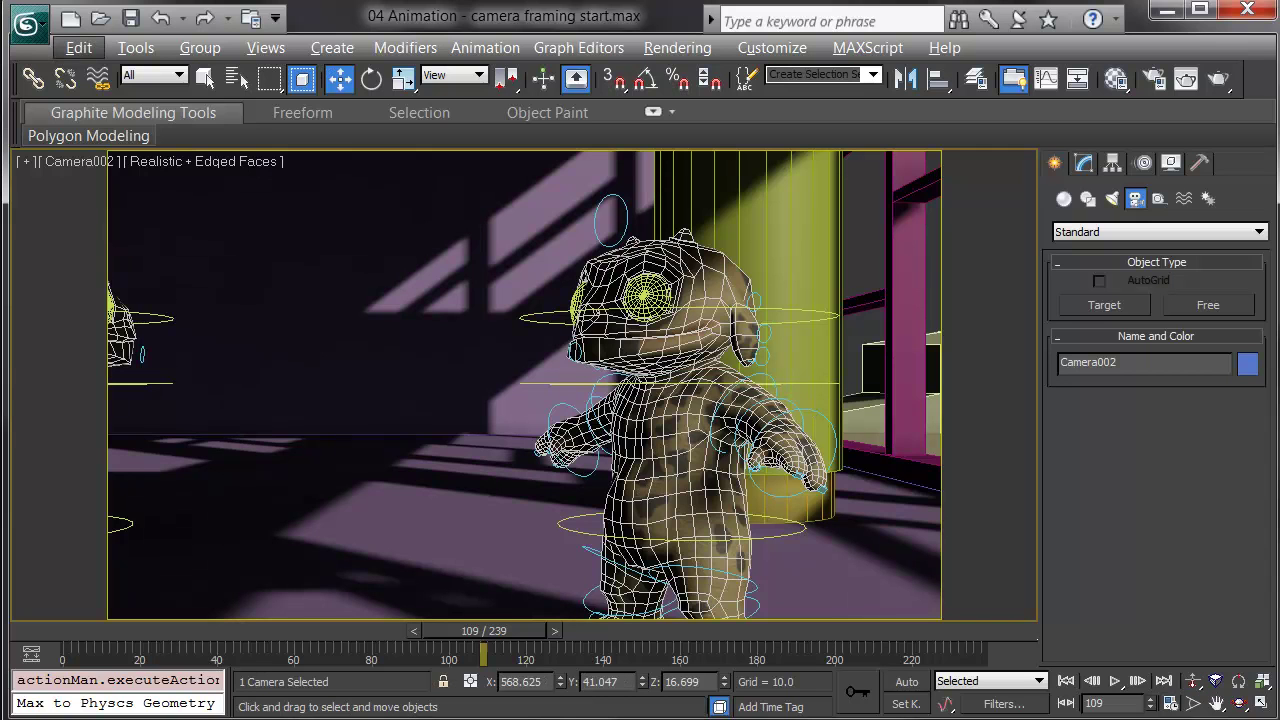
pyautogui.click(1238, 703)
pyautogui.moveTo(741, 363); pyautogui.dragTo(676, 333)
pyautogui.moveTo(605, 332); pyautogui.dragTo(612, 398)
pyautogui.click(1193, 681)
pyautogui.moveTo(794, 411)
pyautogui.mouseDown()
pyautogui.moveTo(794, 451)
pyautogui.moveTo(800, 395)
pyautogui.mouseUp()
# Step: Give Camera002 the 35mm stock lens (32.072° FOV) and fine-tune its dolly distance
pyautogui.click(1083, 164)
pyautogui.click(1150, 513)
pyautogui.moveTo(727, 421); pyautogui.dragTo(724, 448)
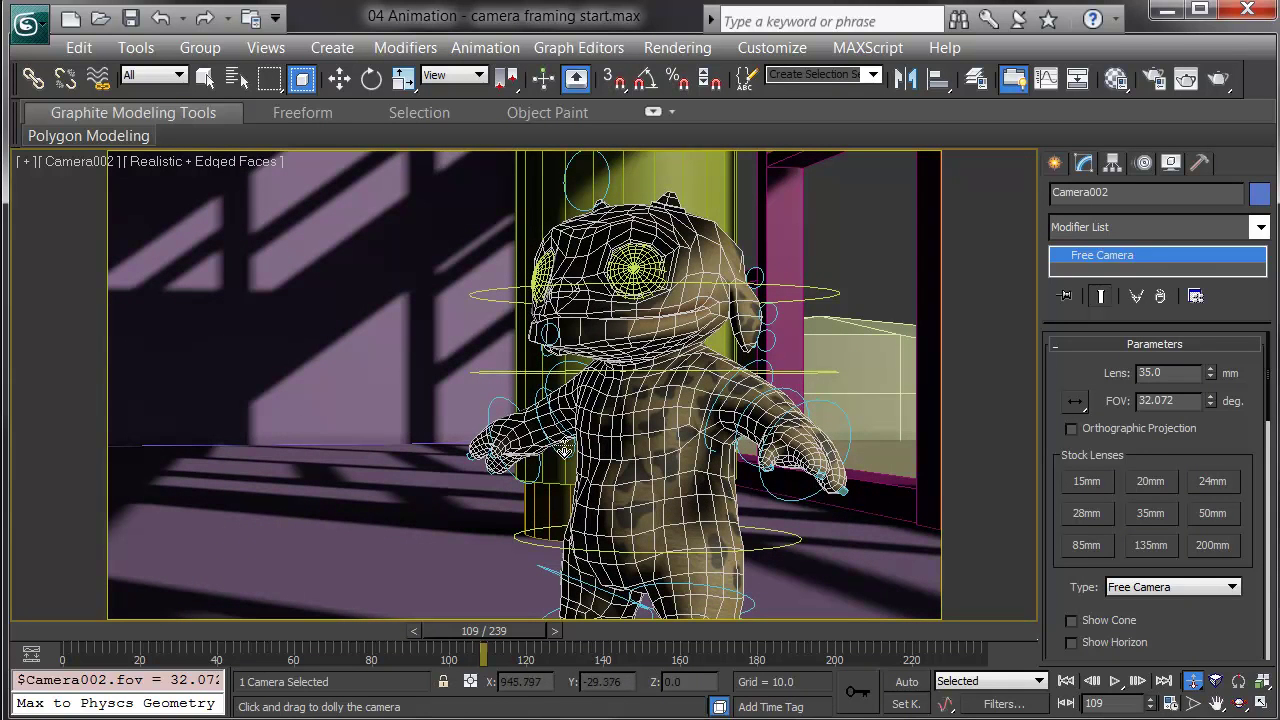
# Step: Move to frame 72, toggle Auto Key, and set the Selection Filter to Cameras
pyautogui.press('w')
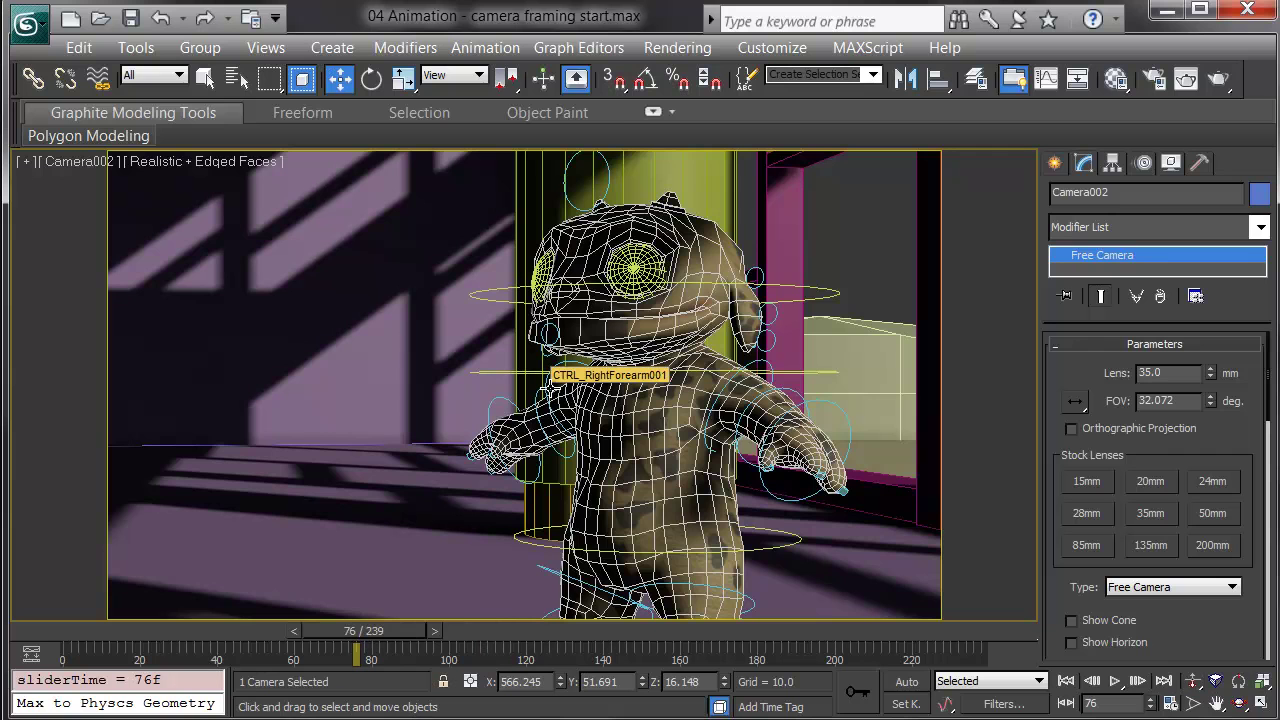
pyautogui.moveTo(400, 634)
pyautogui.mouseDown()
pyautogui.moveTo(377, 636)
pyautogui.moveTo(388, 637)
pyautogui.mouseUp()
pyautogui.press('w')
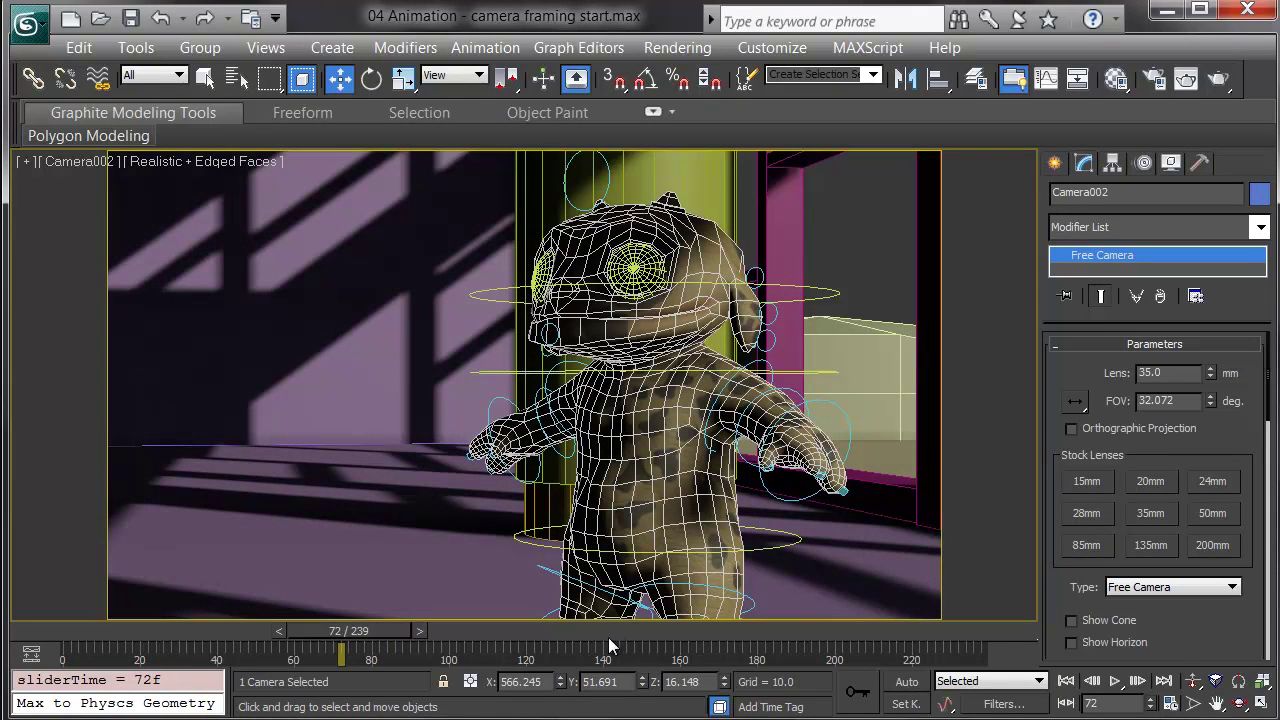
pyautogui.press('n')
pyautogui.click(176, 76)
pyautogui.click(145, 149)
# Step: Switch from Auto Key to Set Key mode and key Camera002 at frame 72
pyautogui.click(908, 683)
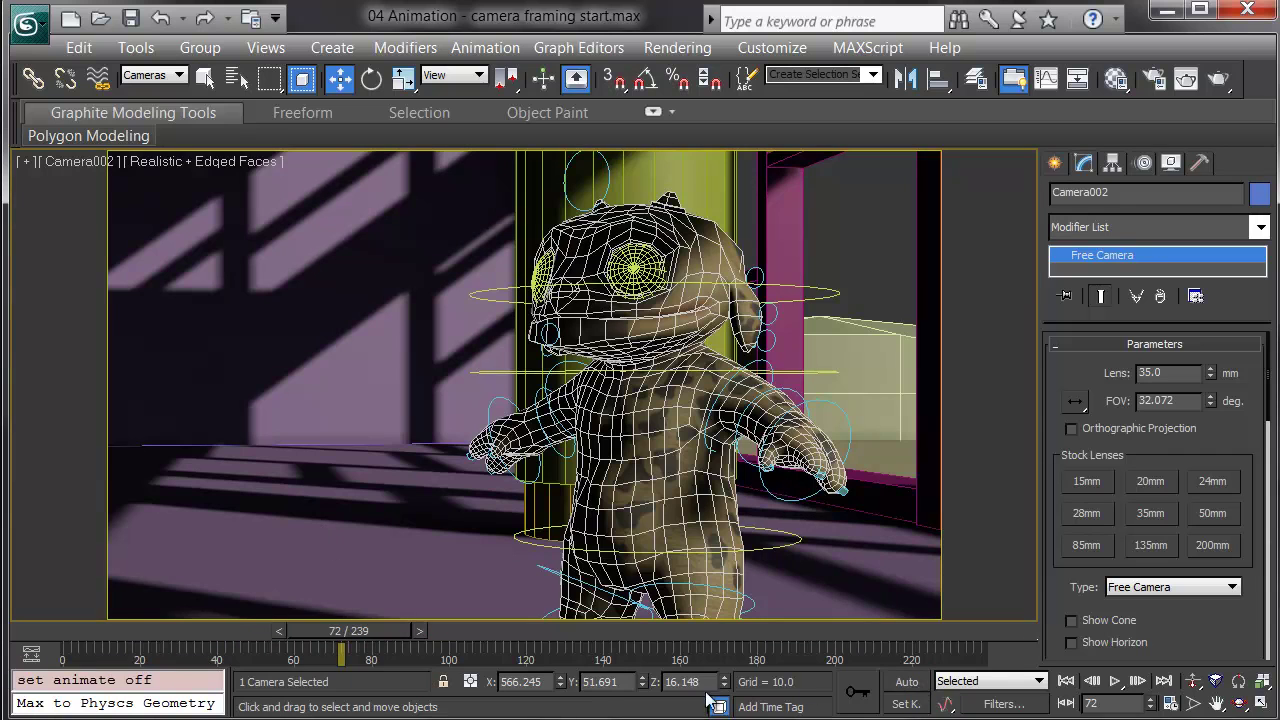
pyautogui.click(905, 704)
pyautogui.click(864, 702)
# Step: At frame 139, orbit and pan Camera002 out around the character toward the windows
pyautogui.moveTo(348, 631); pyautogui.dragTo(568, 643)
pyautogui.press('w')
pyautogui.moveTo(587, 631); pyautogui.dragTo(640, 651)
pyautogui.press('w')
pyautogui.click(1240, 704)
pyautogui.moveTo(680, 424); pyautogui.dragTo(714, 428)
pyautogui.moveTo(820, 402); pyautogui.dragTo(497, 354)
pyautogui.moveTo(760, 406); pyautogui.dragTo(645, 401)
pyautogui.moveTo(645, 401); pyautogui.dragTo(615, 402, button='middle')
# Step: Key Camera002's orbited-out pose and scrub back to frame 92 to check the move
pyautogui.click(868, 694)
pyautogui.moveTo(651, 631); pyautogui.dragTo(696, 633)
pyautogui.hotkey('ctrl', 'r')
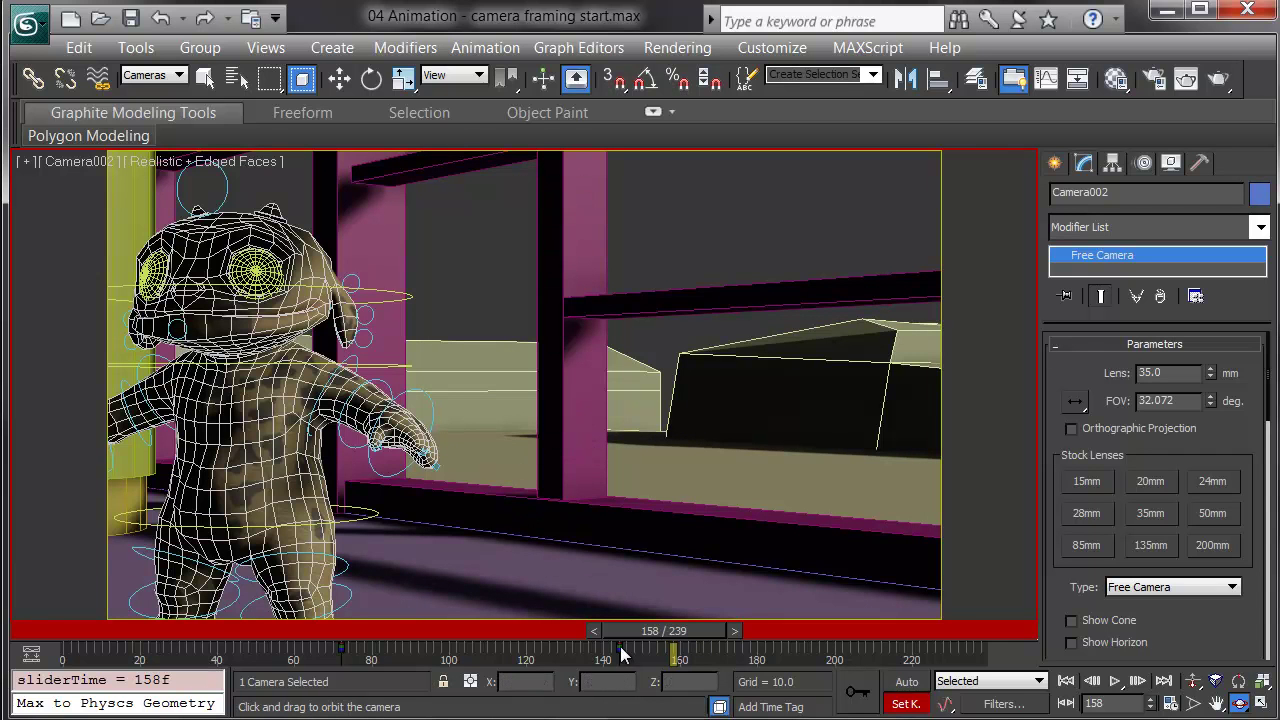